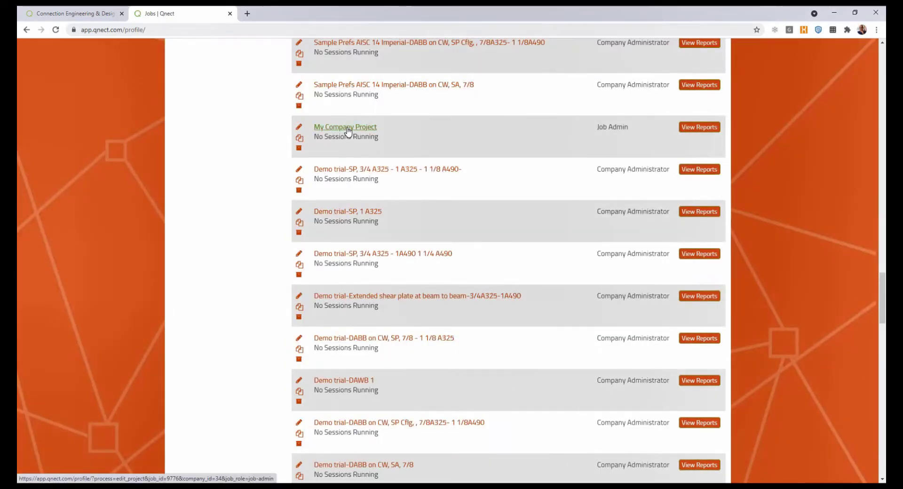
Open the My Company Project job, view its Connection Types, and go through the Minimum Job Requirements page.
click(348, 128)
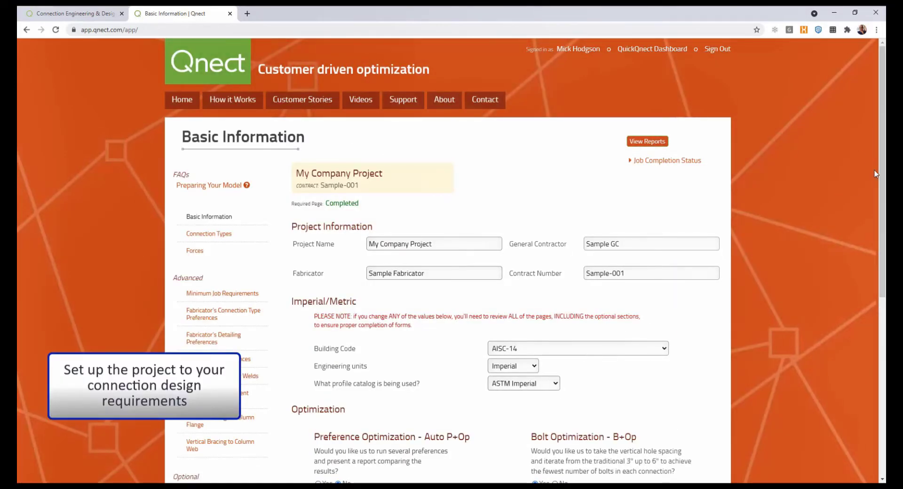
click(217, 238)
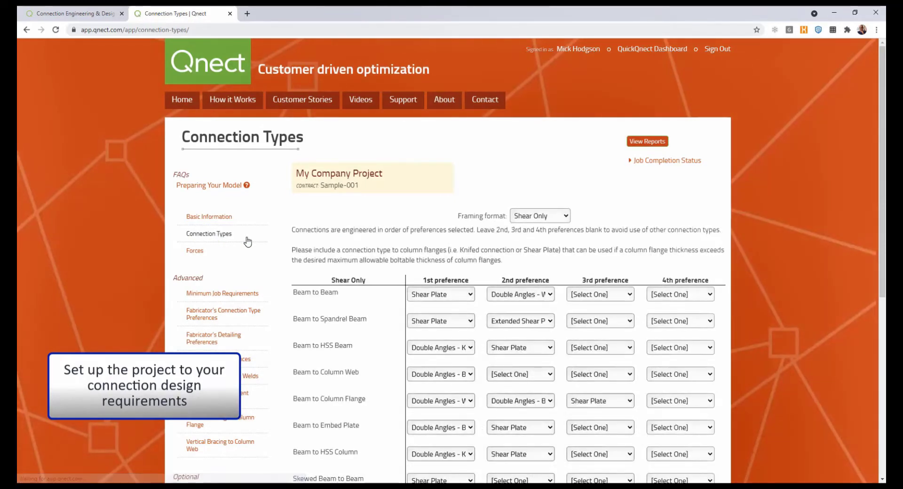
scroll(458, 308, down, 2)
click(218, 227)
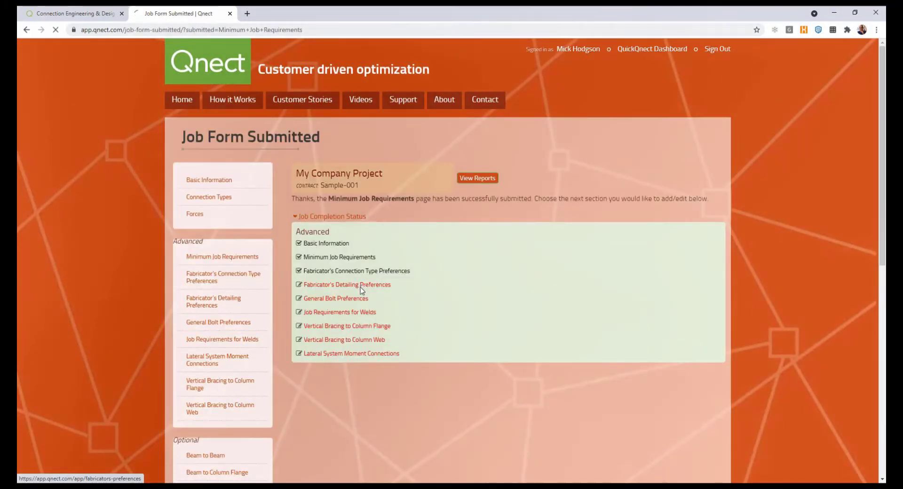
Complete the remaining advanced job pages, including Fabricator's Detailing Preferences, General Bolt Preferences, and Vertical Bracing to Column Flange and Column Web.
click(362, 285)
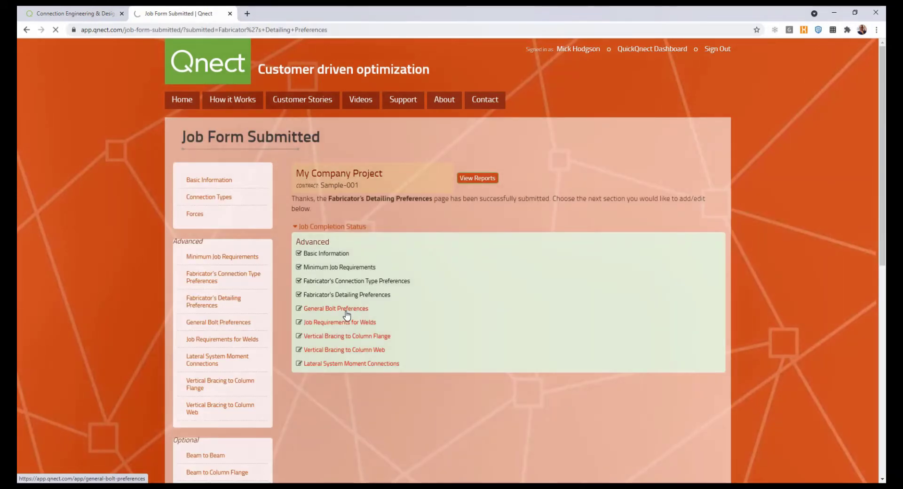
click(347, 310)
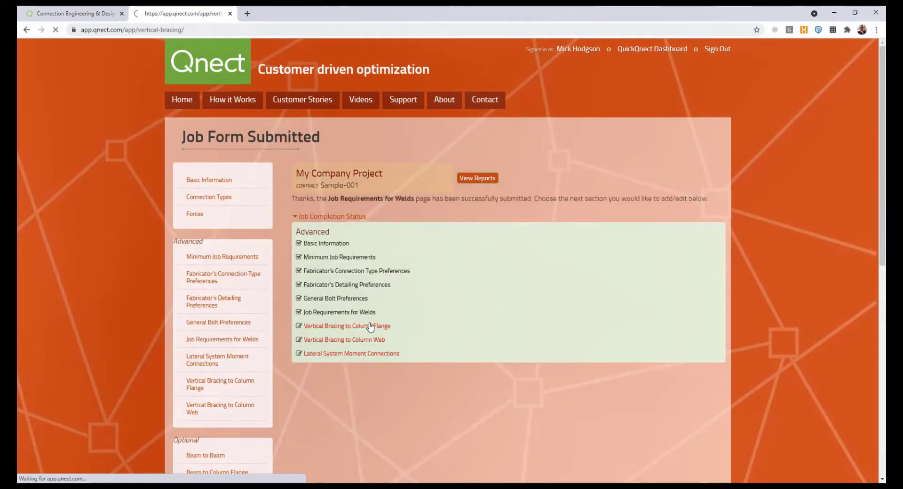
click(371, 326)
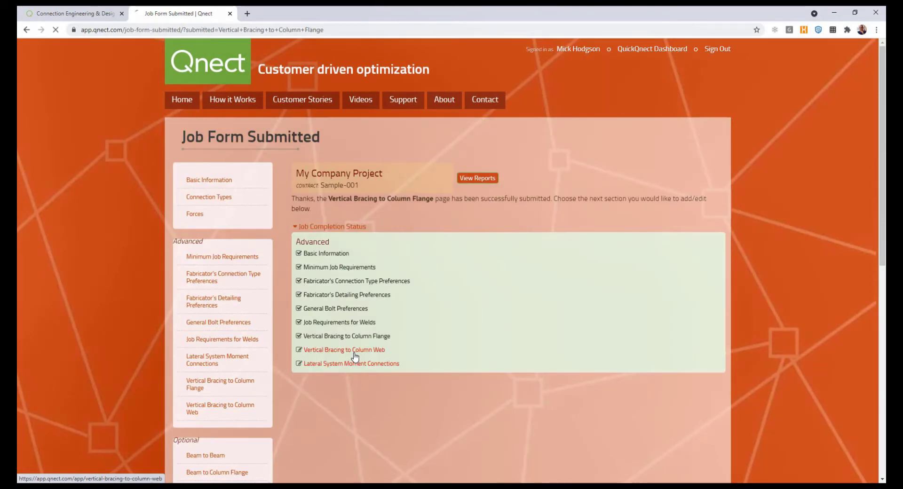
click(360, 349)
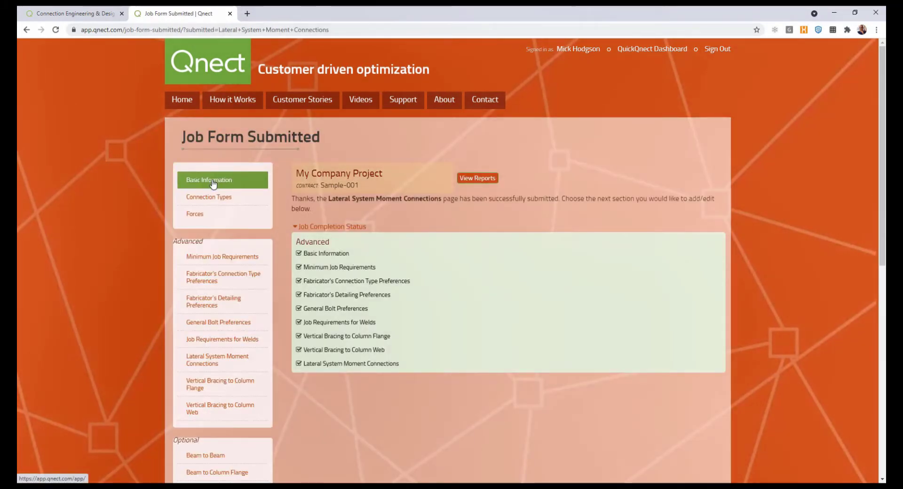
Return to the project's Basic Information, accept the Terms and Use, and submit the page.
click(213, 183)
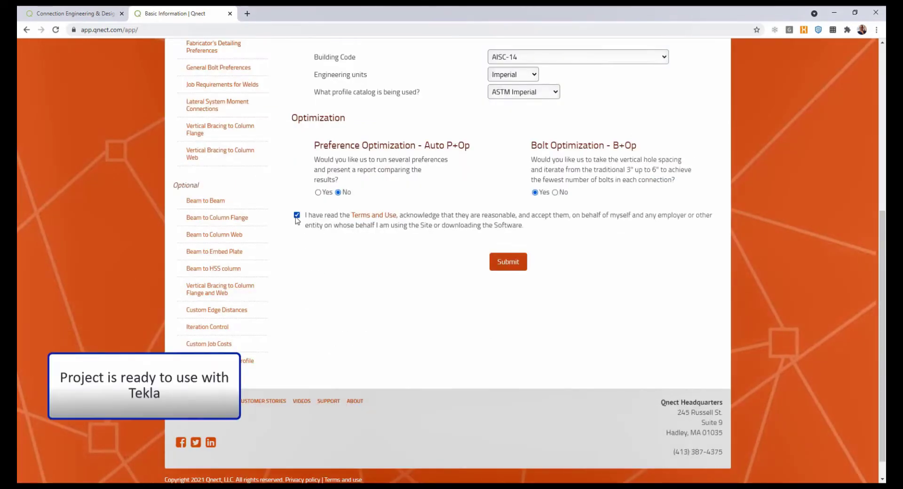
click(508, 262)
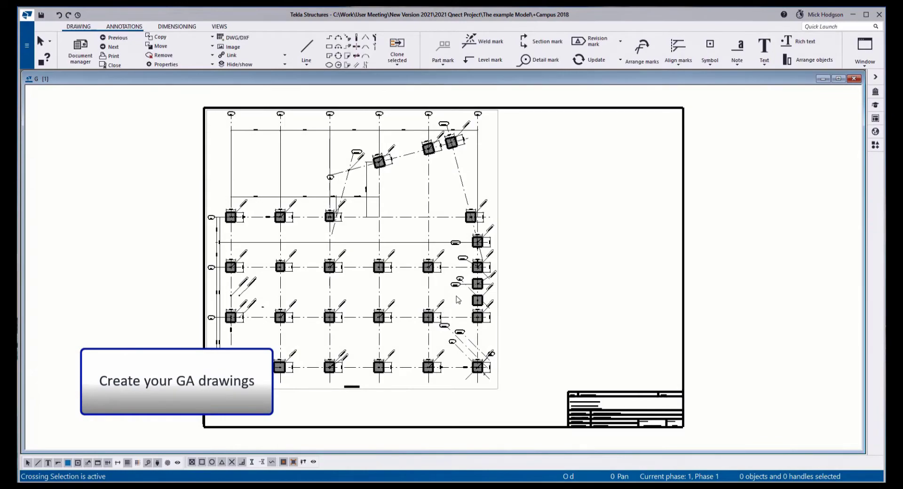
Switch to Tekla Structures and examine the member profile marks on the general arrangement drawings.
scroll(457, 300, up, 5)
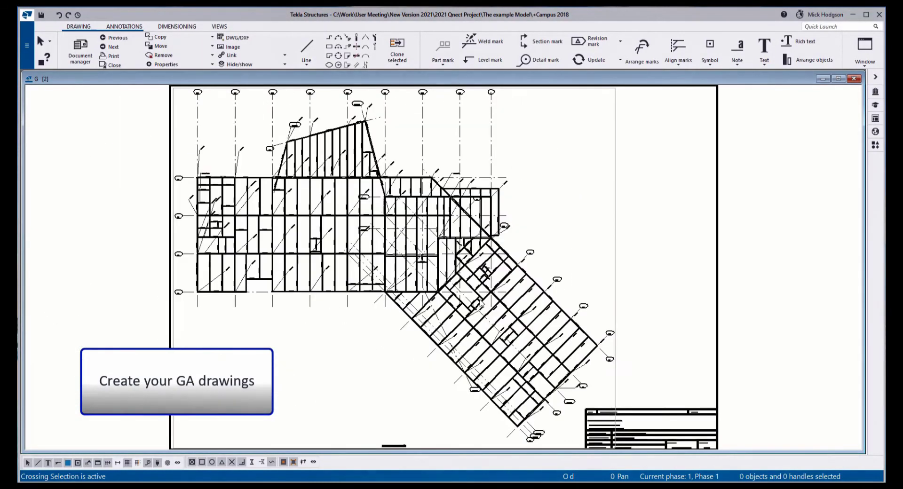
scroll(292, 299, up, 5)
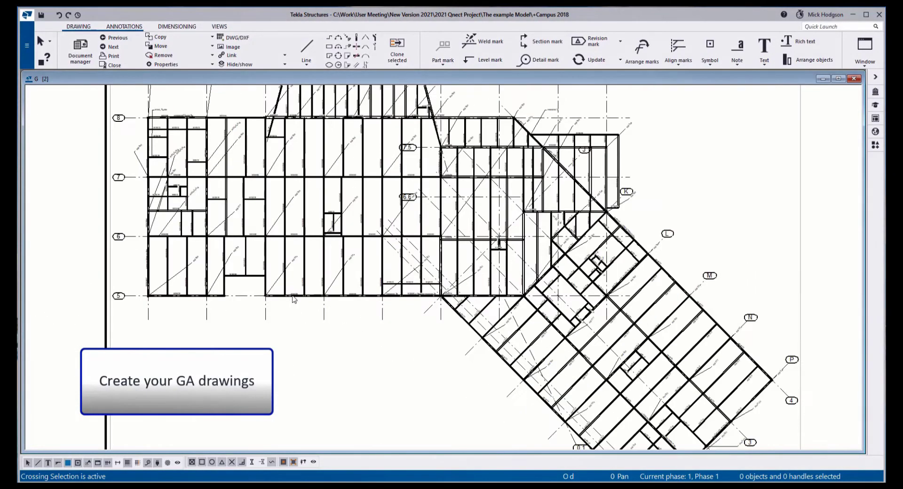
scroll(292, 298, up, 5)
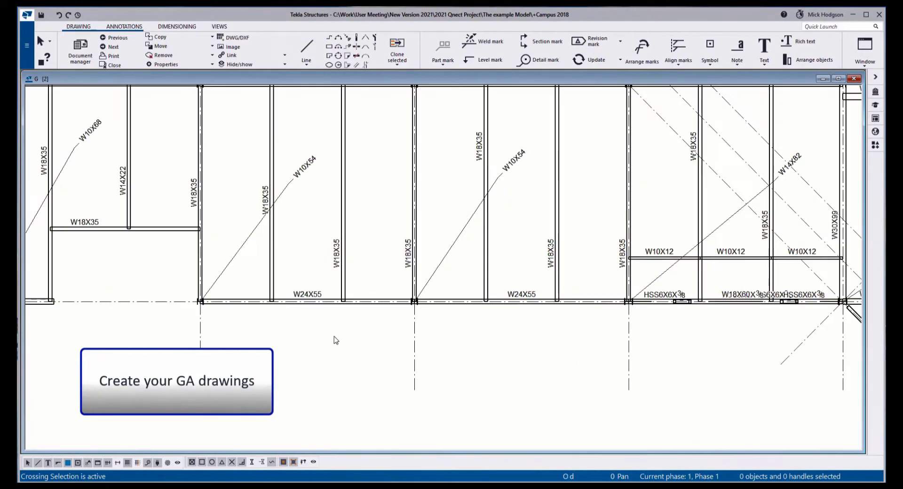
scroll(326, 338, up, 3)
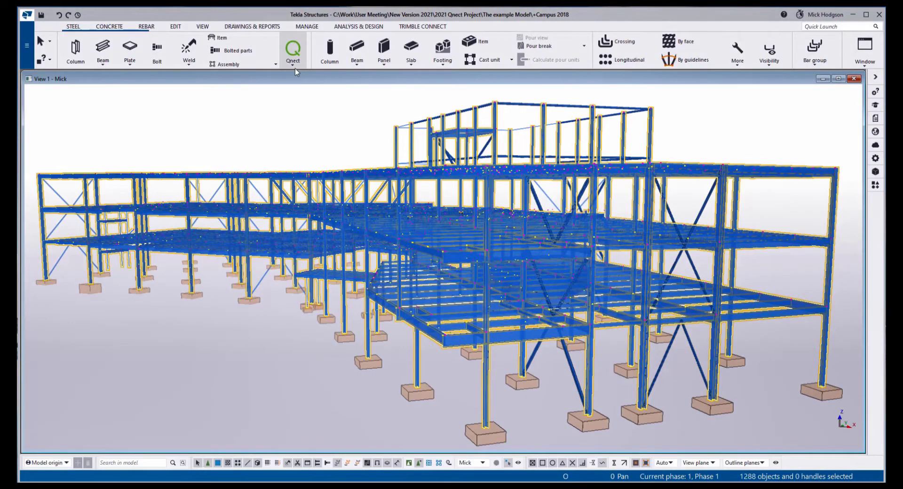
Run Qnect Export on the selected steel model for company Tekla, job Demo trial, with session name M-101.
click(295, 68)
click(314, 83)
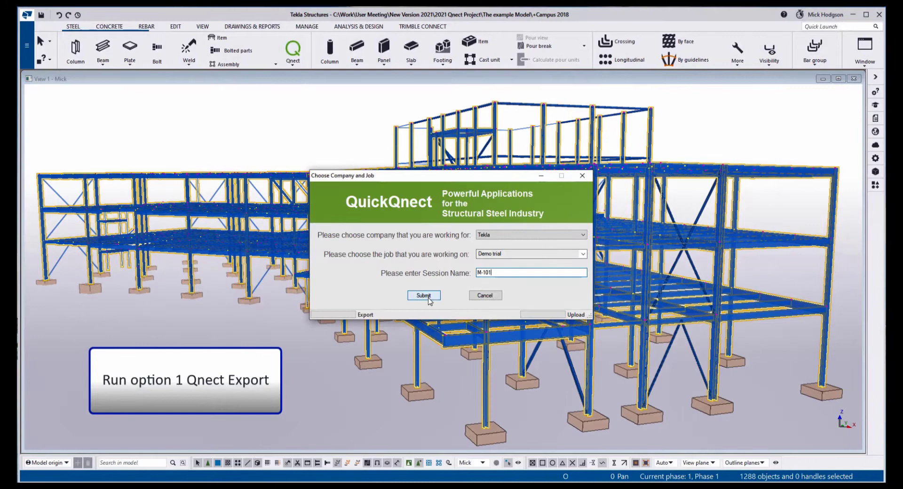
click(428, 298)
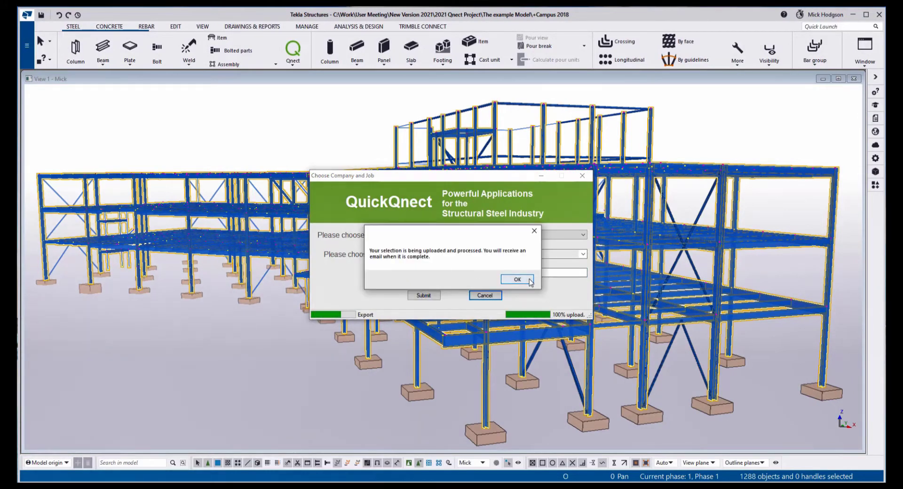
click(518, 279)
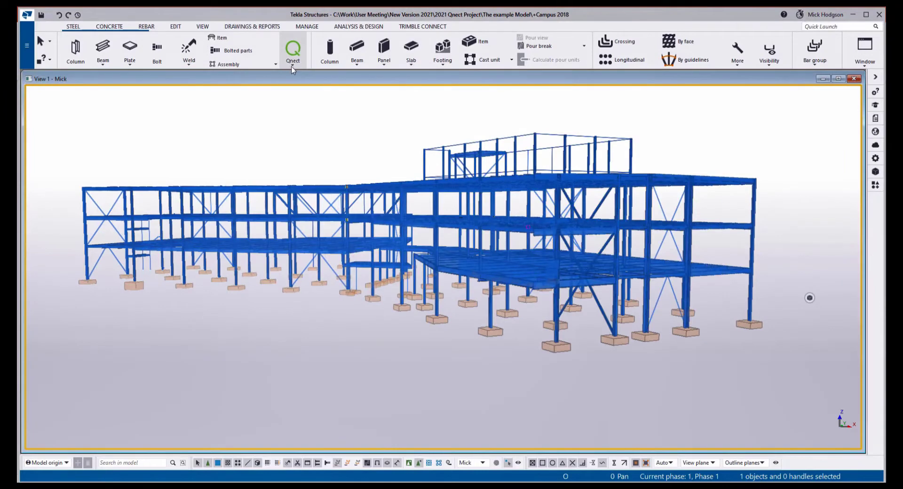
Run Qnect Import for the Demo trial job's session M-101 and read the import notification through to its end.
click(293, 63)
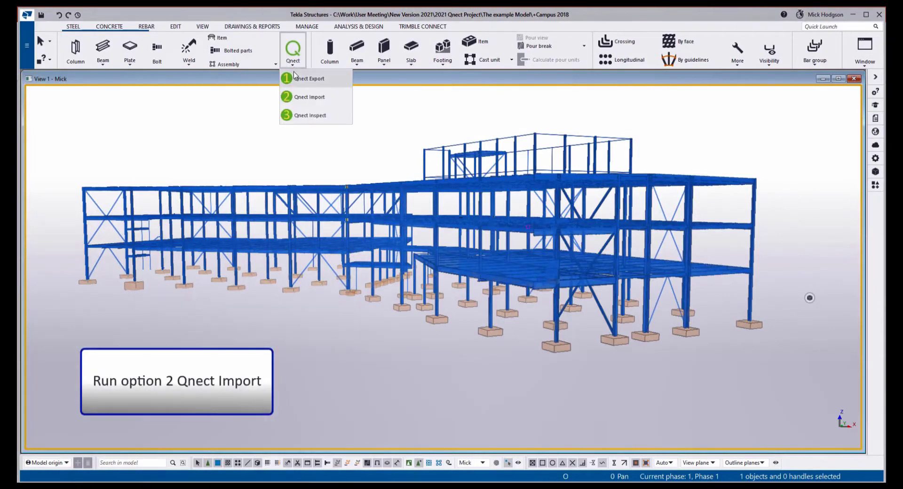
click(309, 97)
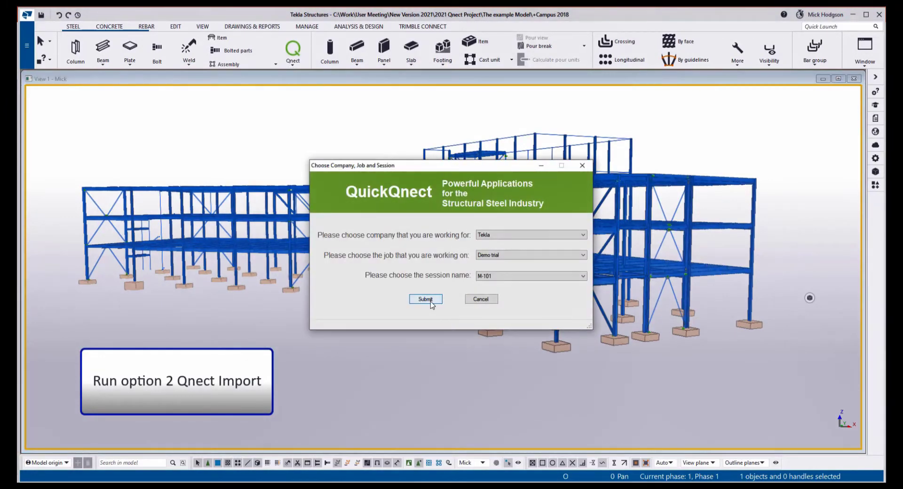
click(431, 301)
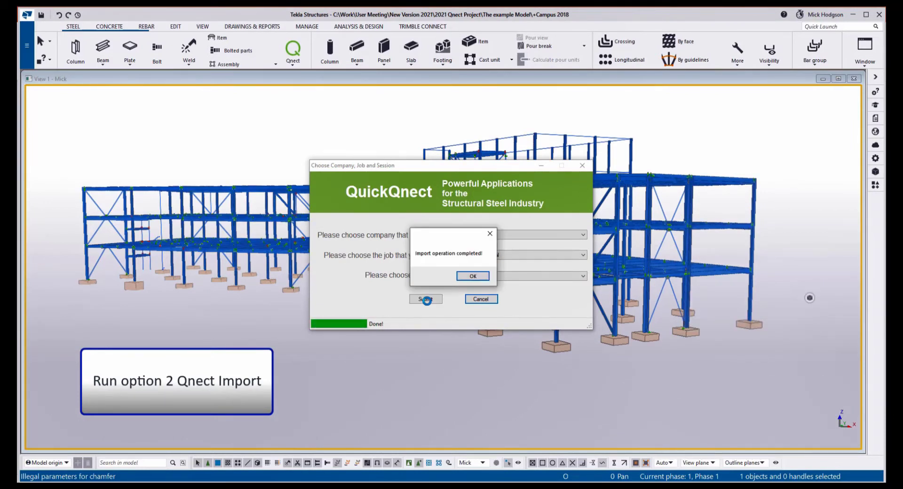
click(473, 276)
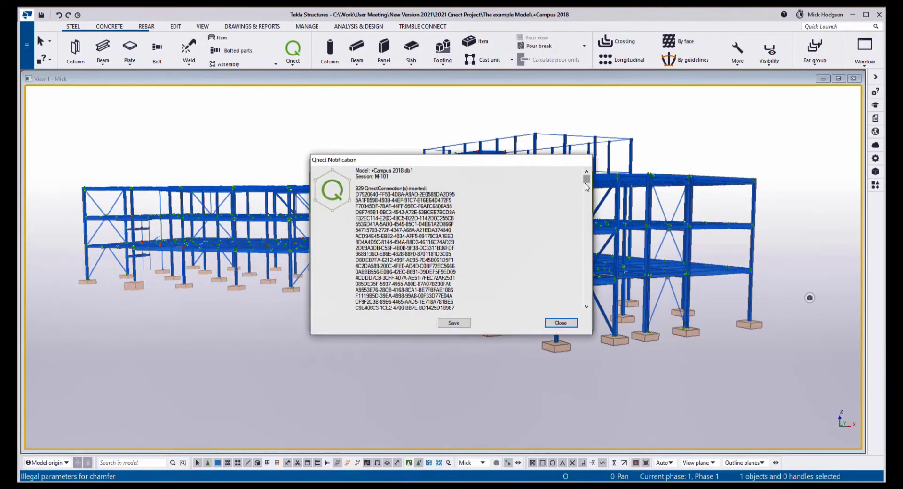
drag(586, 179, 587, 298)
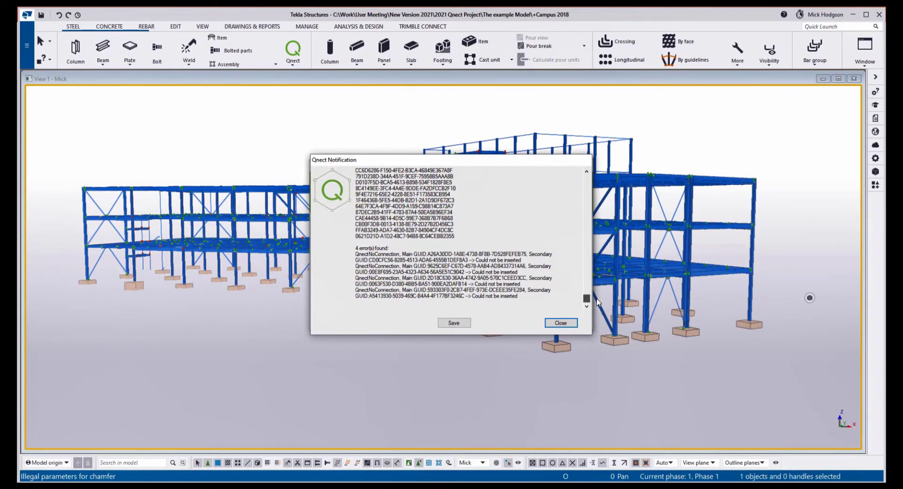
click(559, 323)
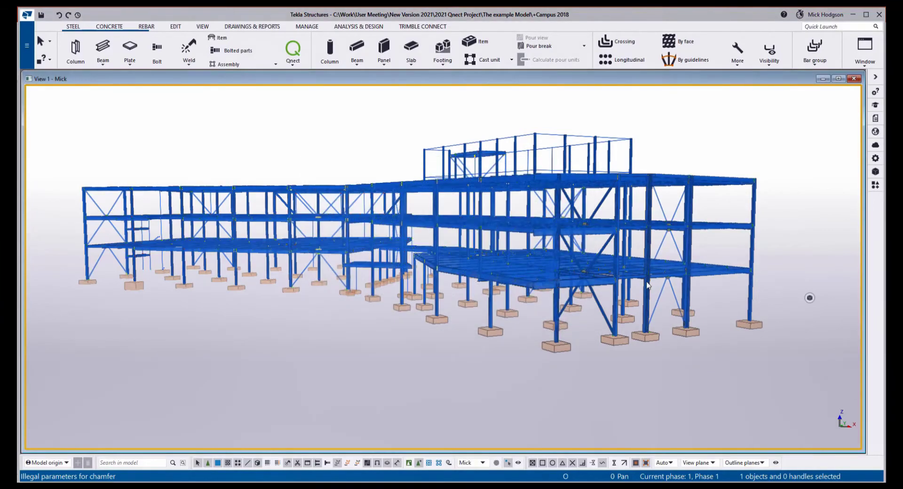
Inspect the imported bolted connections between the beams, columns and braces throughout the steel frame.
scroll(658, 279, up, 10)
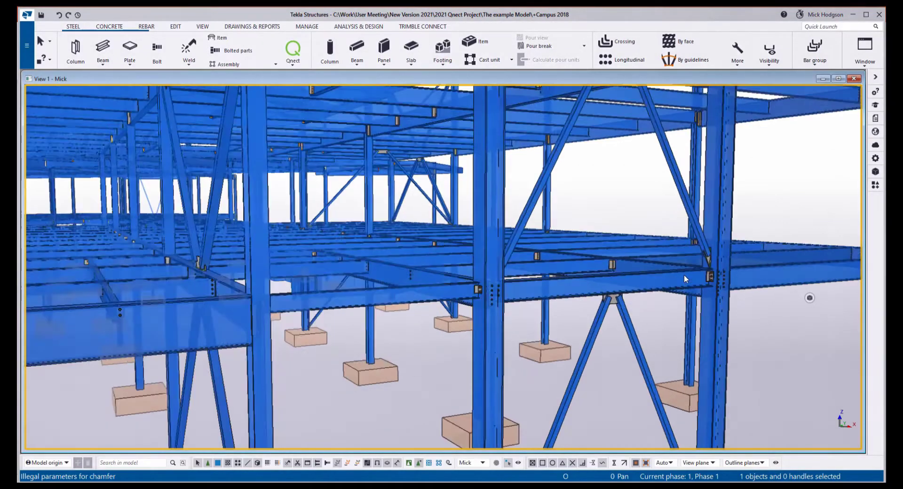
scroll(690, 274, up, 3)
scroll(684, 268, up, 4)
scroll(679, 259, up, 8)
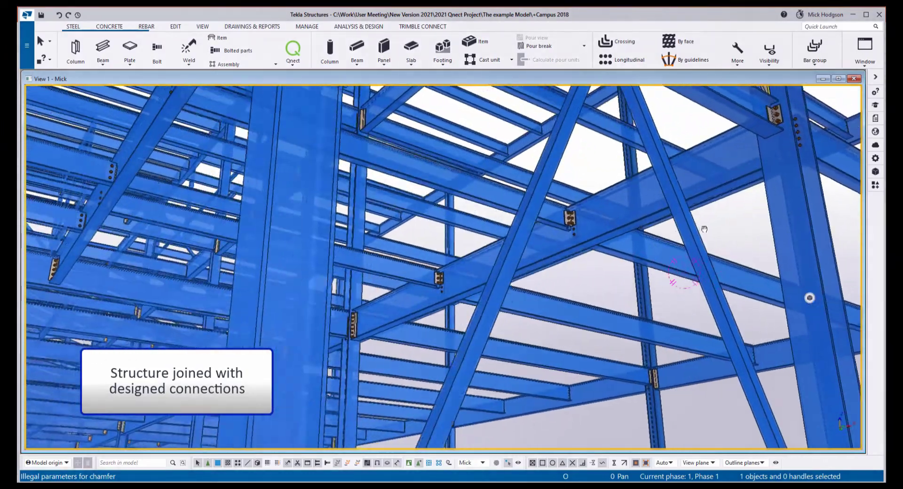
scroll(718, 228, up, 6)
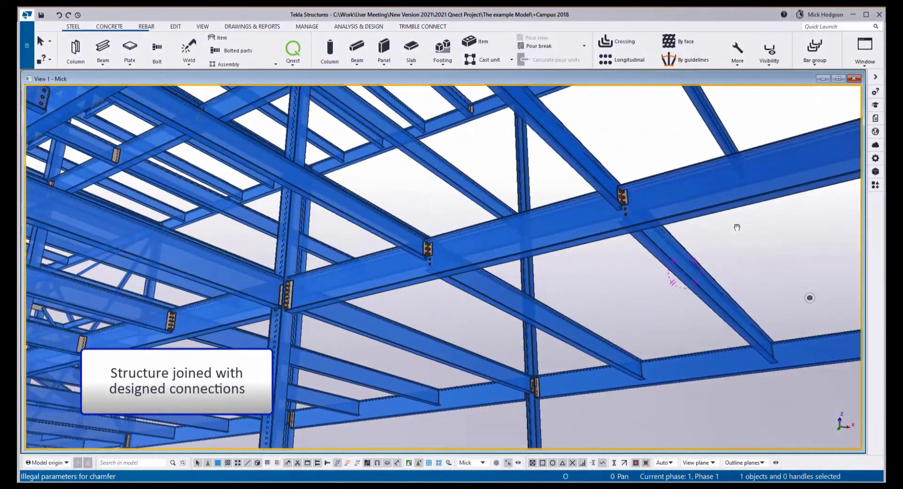
mouse_move(585, 275)
mouse_down()
mouse_move(404, 303)
mouse_move(602, 271)
mouse_up()
scroll(602, 270, down, 5)
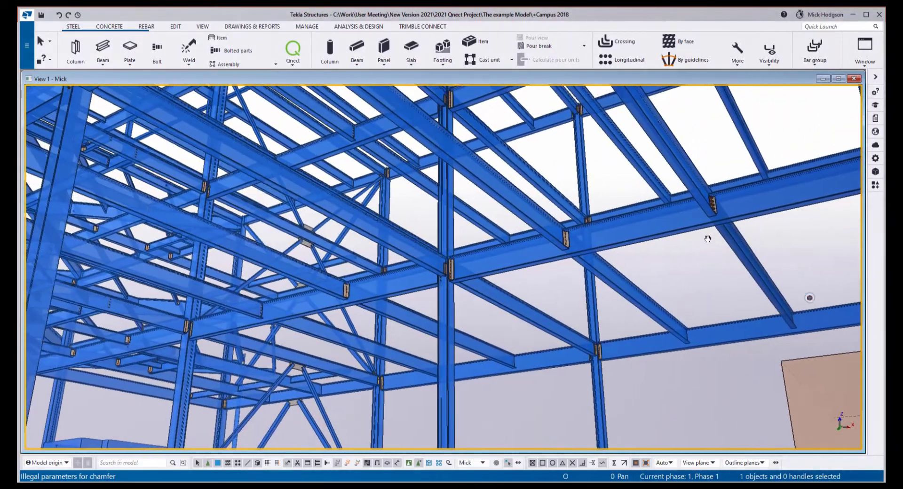
scroll(441, 296, up, 8)
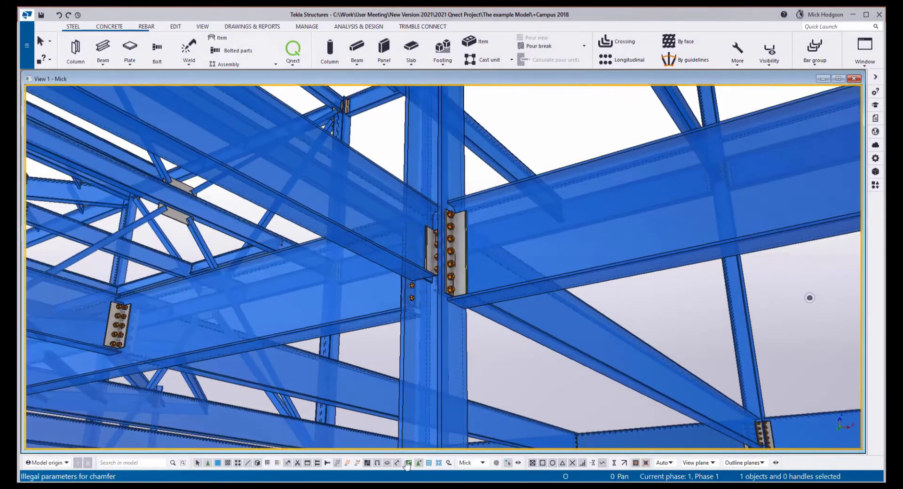
Inspect the double angle connection at the column and review its design calculations in the Qnect specs report.
click(407, 464)
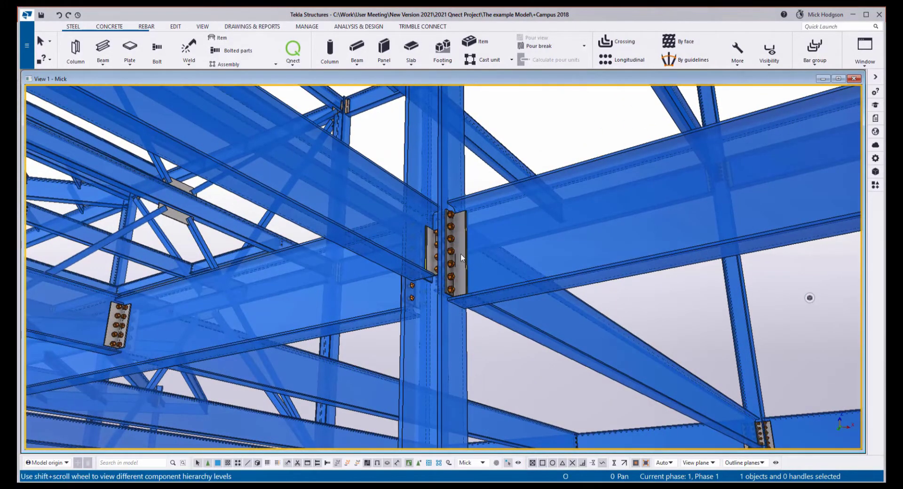
click(461, 253)
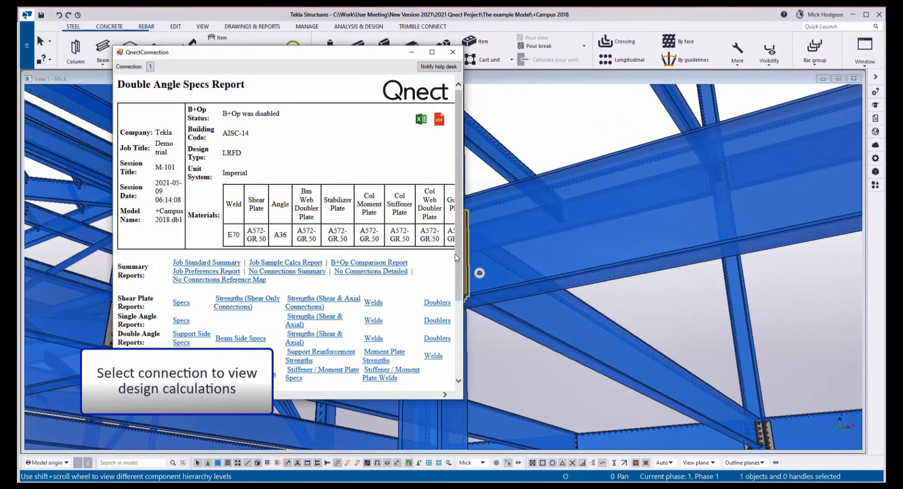
drag(460, 267, 463, 350)
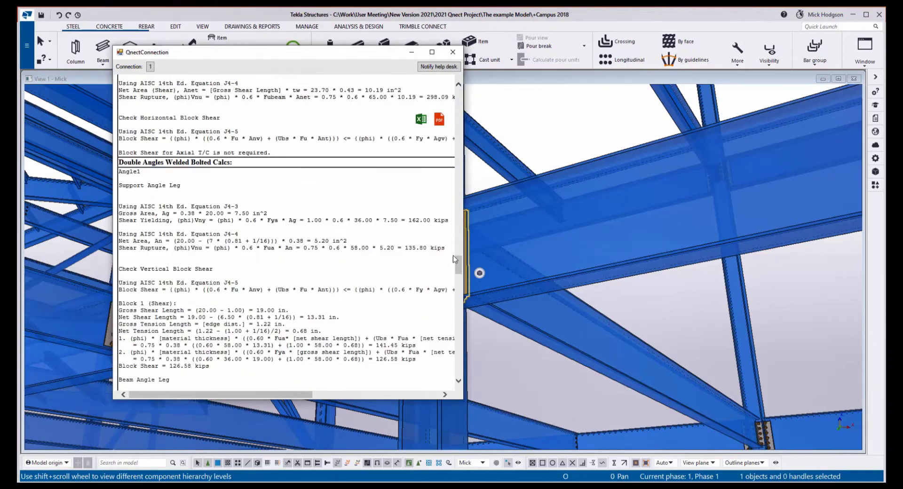
click(453, 52)
drag(672, 139, 674, 145)
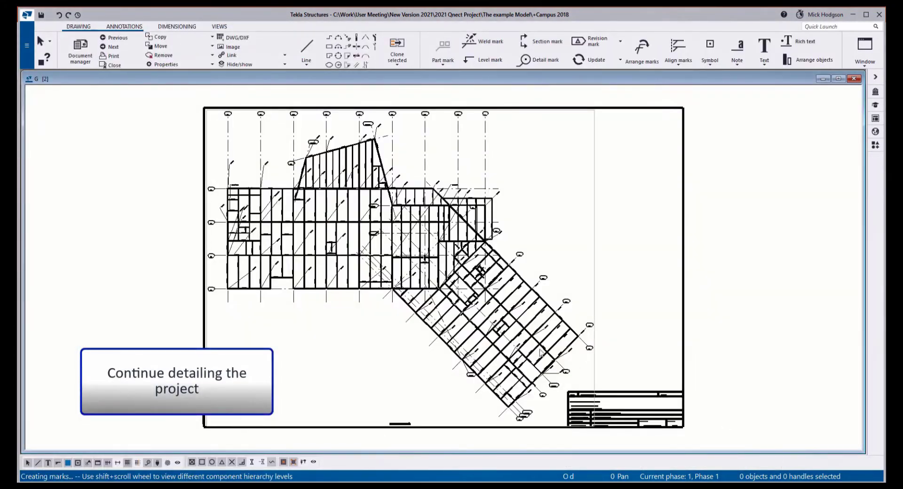
Create assembly drawings with BOM for the selected column and beams from the master drawing catalog, and open the B98 beam drawing.
scroll(541, 352, up, 10)
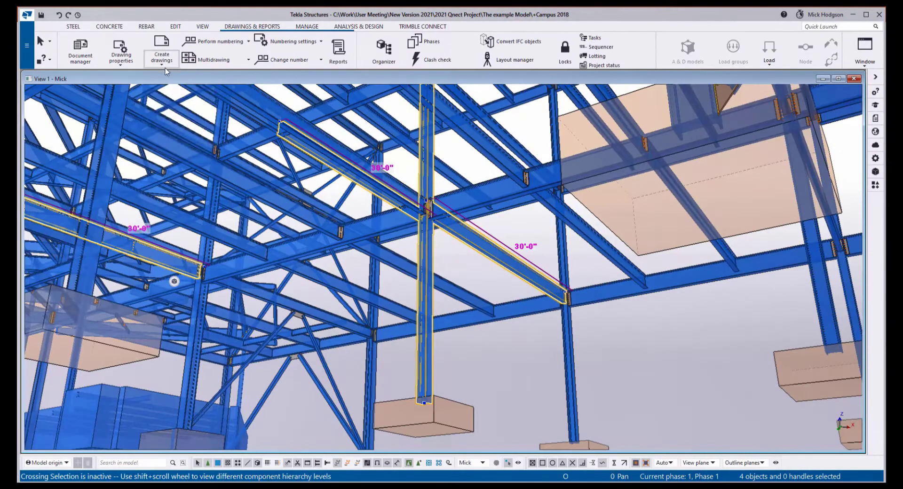
click(165, 66)
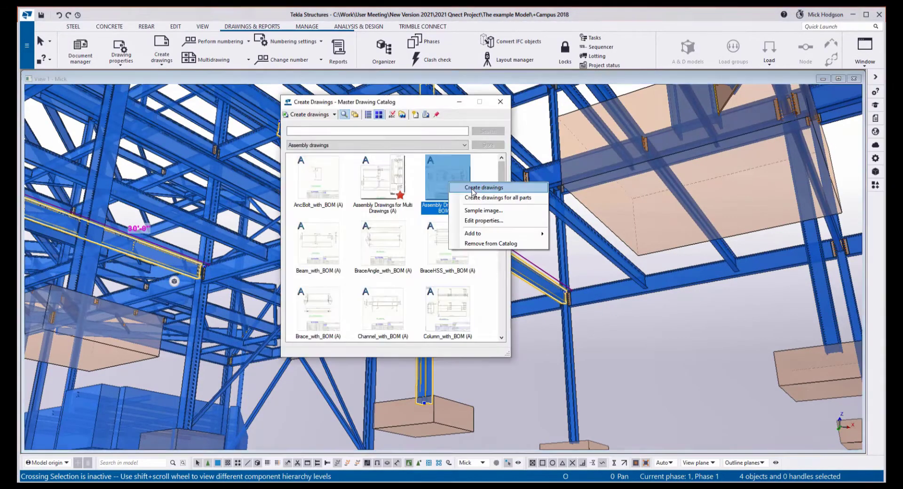
click(472, 188)
click(500, 102)
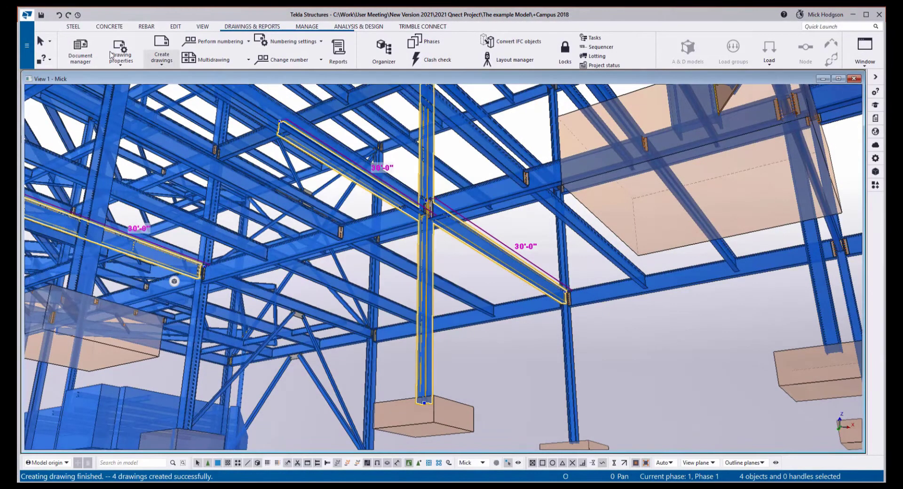
click(78, 52)
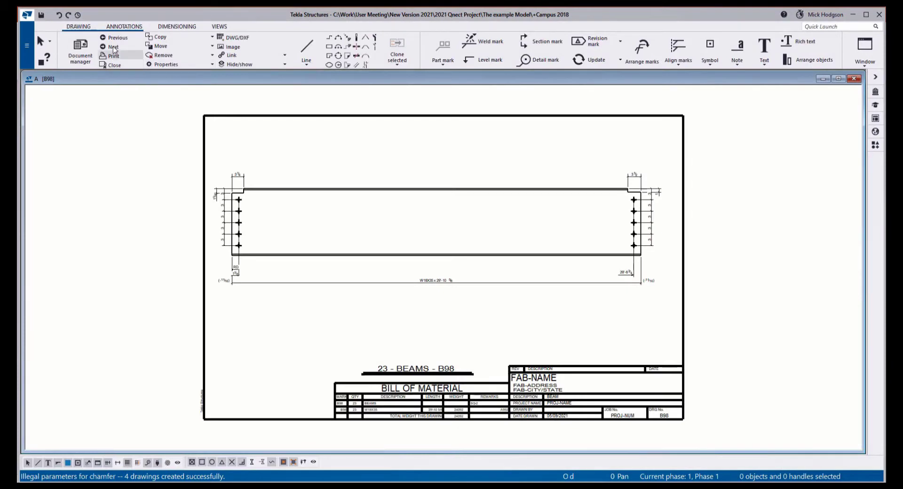
Page through the remaining new assembly drawings after B98, including the B319 beam drawing.
click(112, 47)
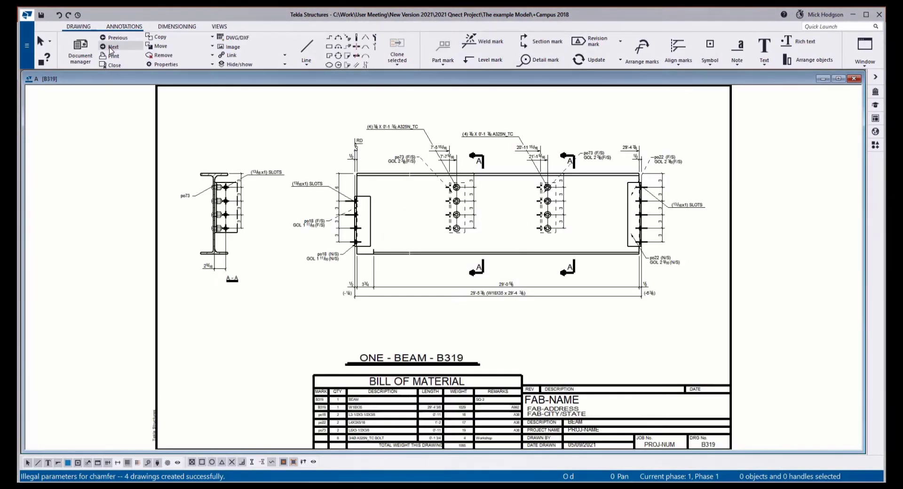
click(110, 49)
click(109, 49)
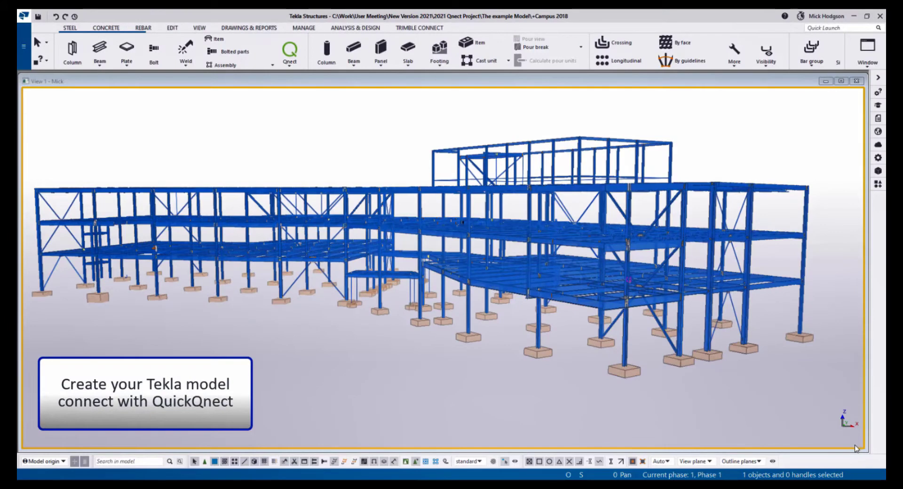
Export the selected model objects to IFC as surface geometry, located by model origin, with the output file .\IFC\out.
click(24, 46)
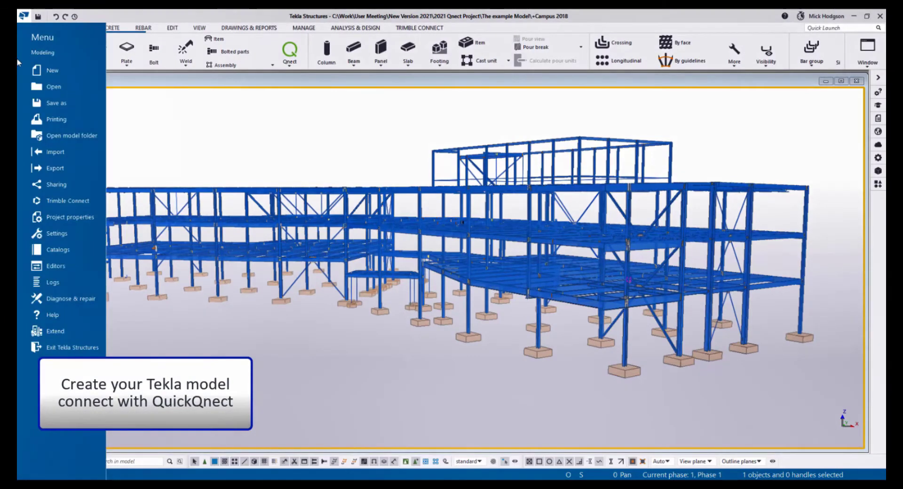
click(55, 168)
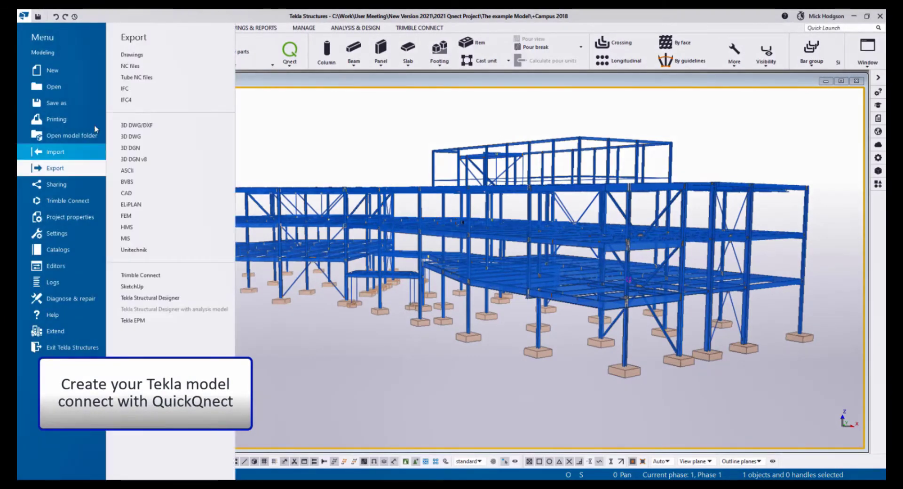
click(125, 89)
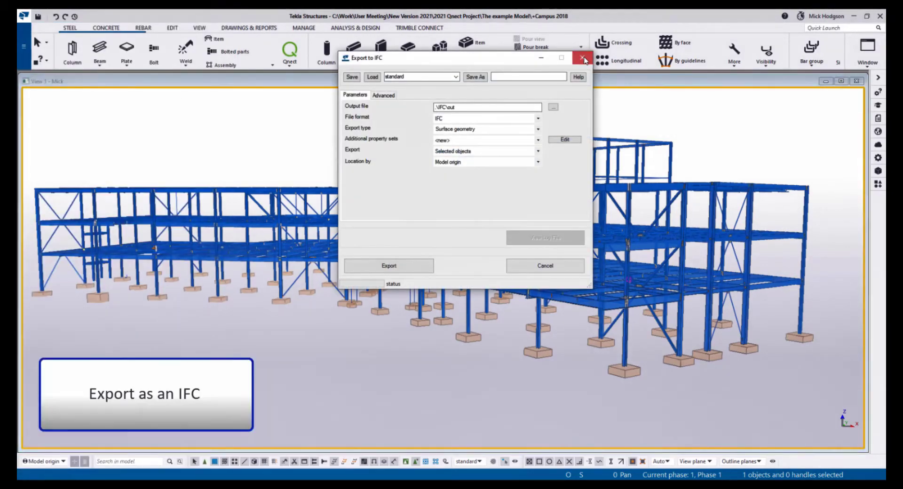
click(582, 57)
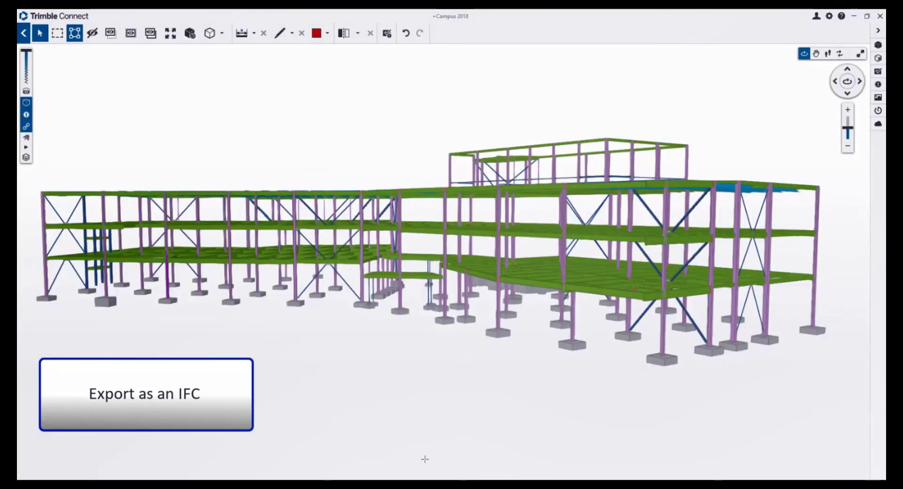
Inspect the bolted beam and brace connections of the exported steel frame in Trimble Connect.
drag(456, 306, 670, 312)
scroll(601, 299, up, 10)
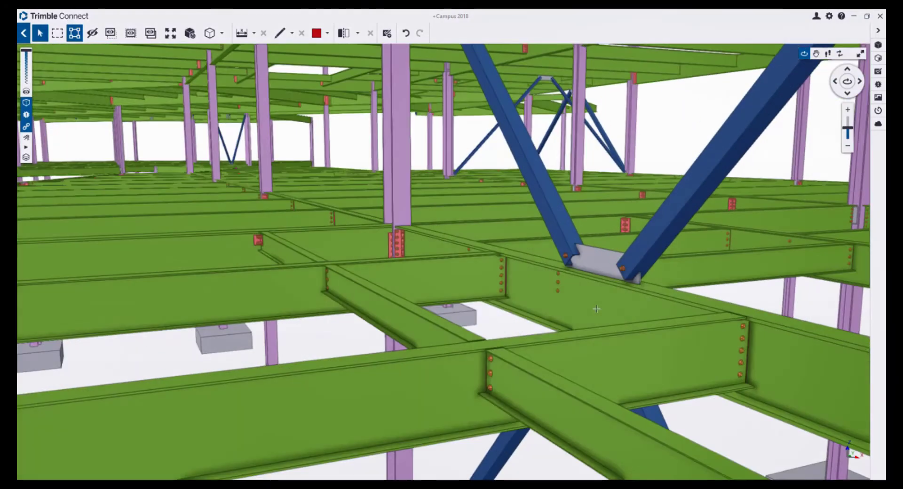
scroll(601, 299, up, 3)
drag(601, 300, 641, 316)
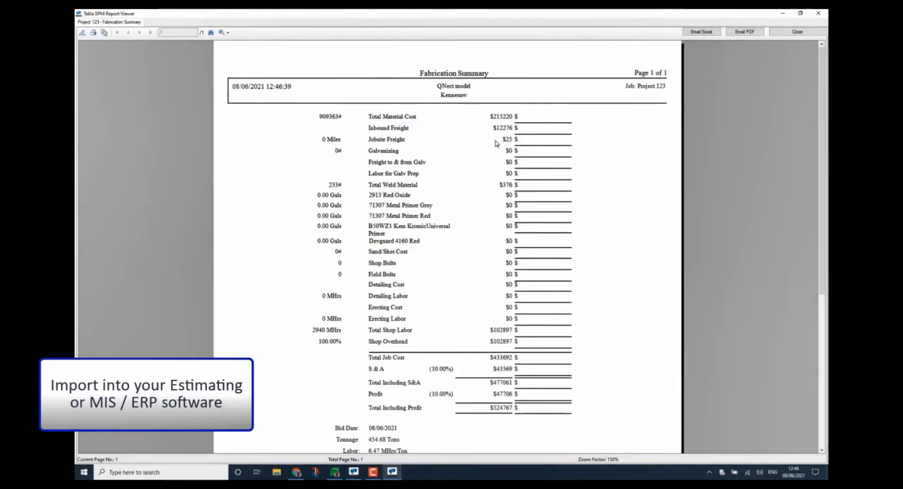
Review the Project 123 fabrication summary and painting report in the Tekla EPM Report Viewer, and close the viewer.
click(500, 118)
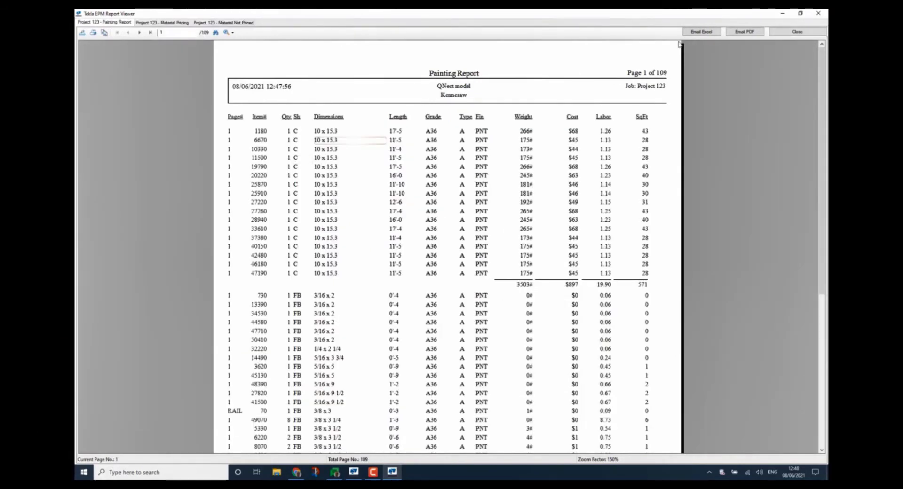
click(820, 14)
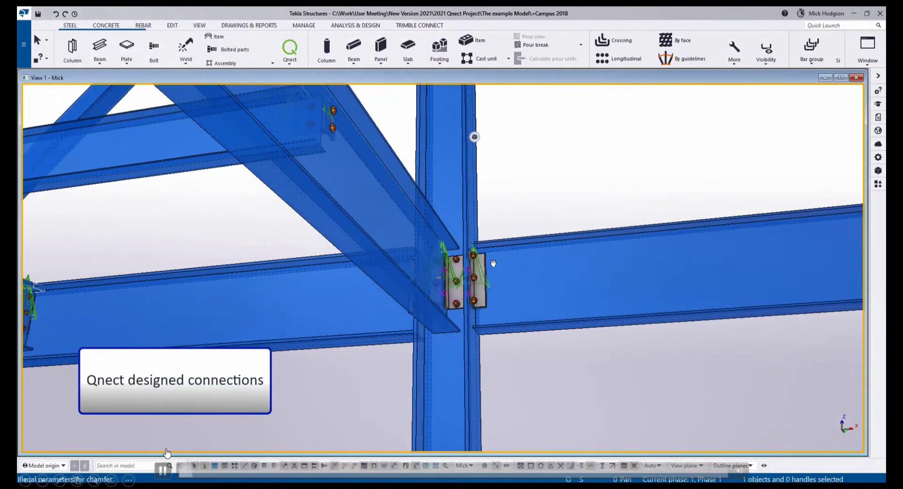
In Tekla Structures, open the Qnect report of the filler beam's single angle connection and review its full connection calculations.
double_click(243, 137)
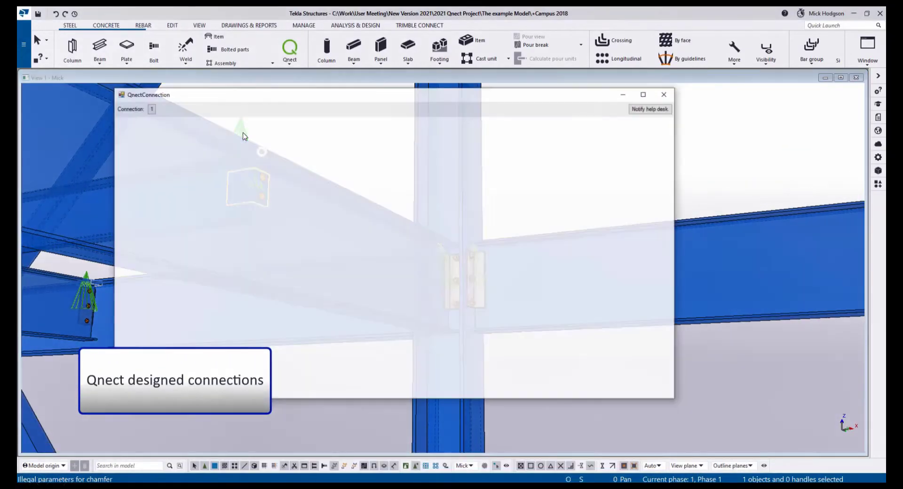
scroll(676, 203, down, 2)
scroll(675, 203, down, 1)
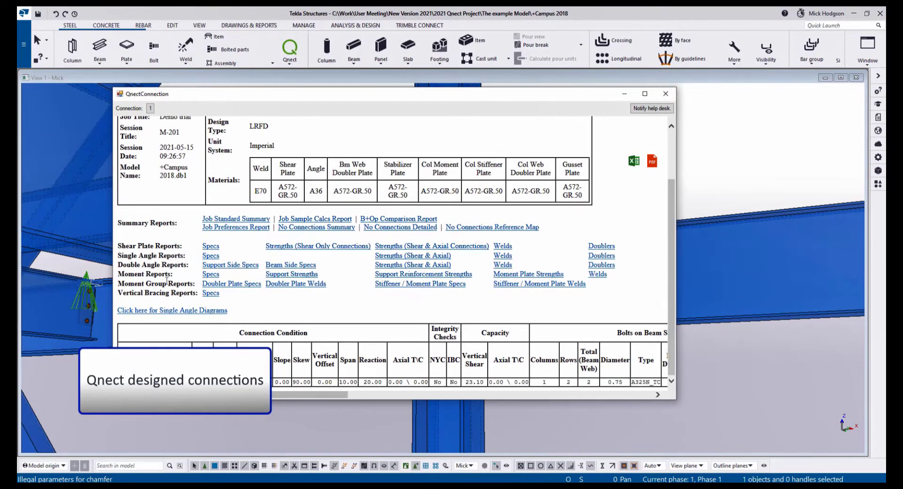
click(166, 381)
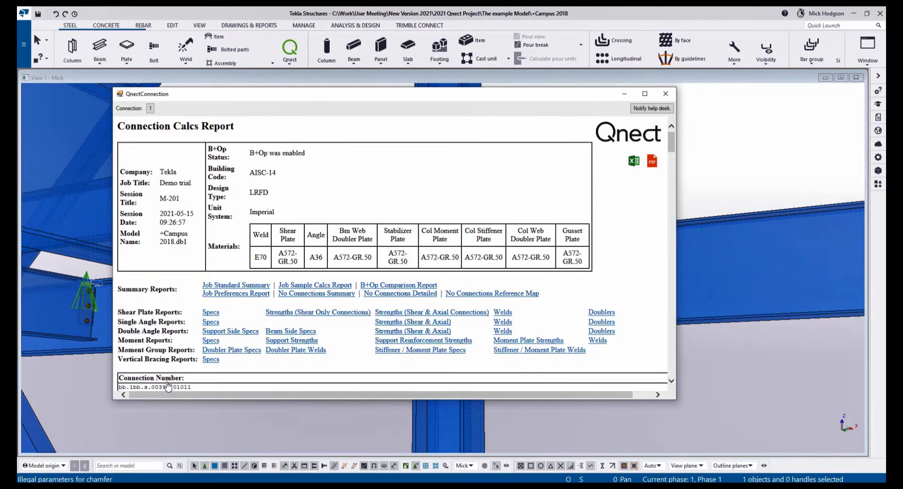
mouse_move(675, 140)
mouse_down()
mouse_move(683, 171)
mouse_move(688, 138)
mouse_up()
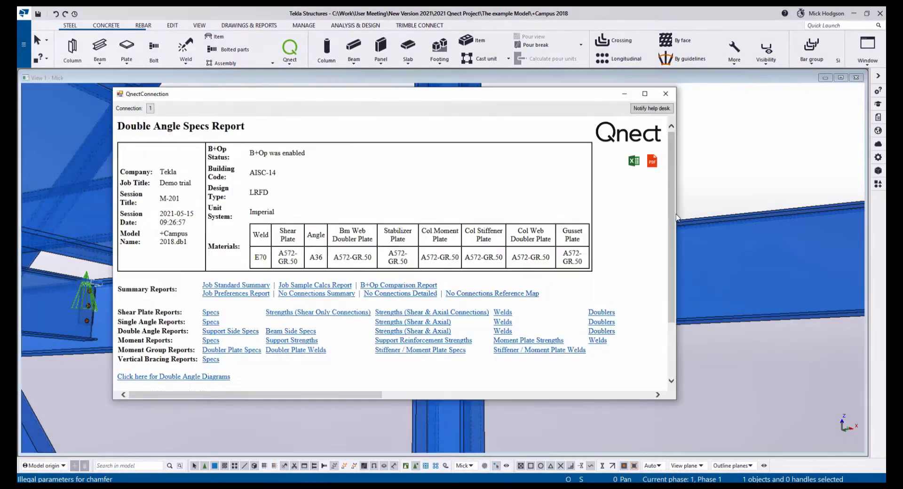
Review the Double Angle Specs Report and the full calculations of the beam-to-column connection, and close the report.
scroll(676, 239, down, 2)
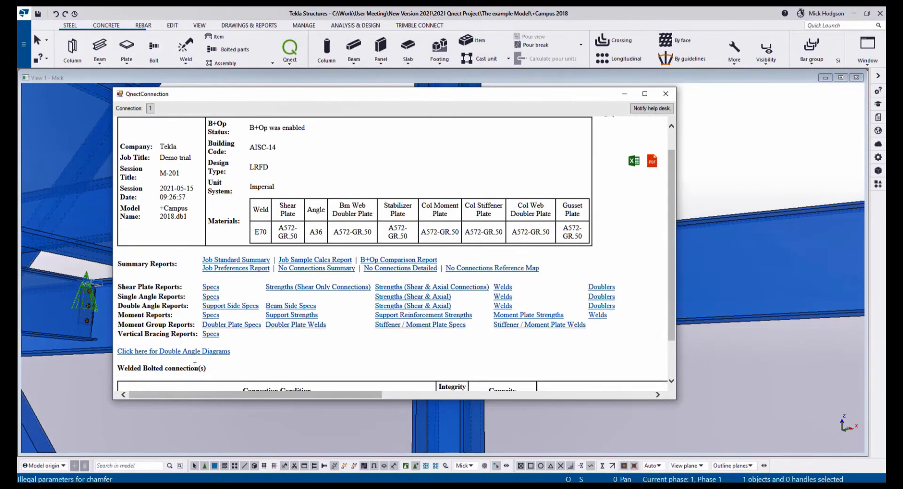
scroll(174, 366, down, 1)
click(169, 382)
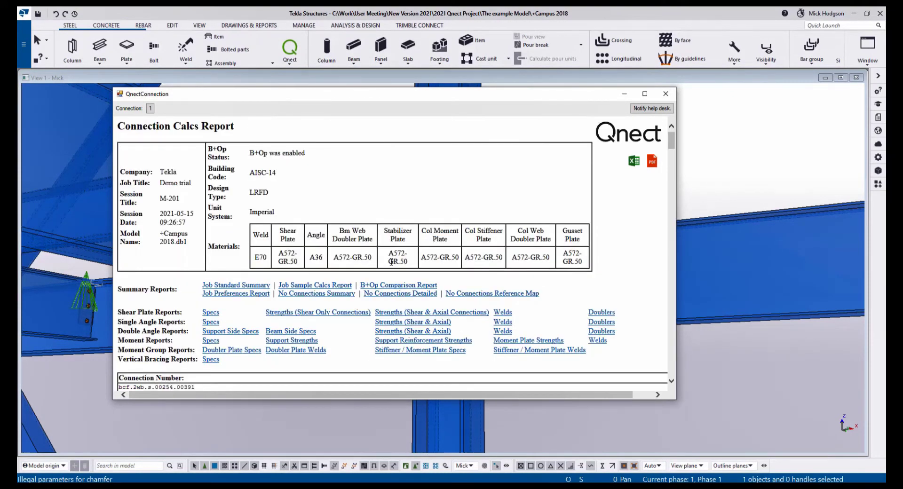
scroll(388, 278, down, 10)
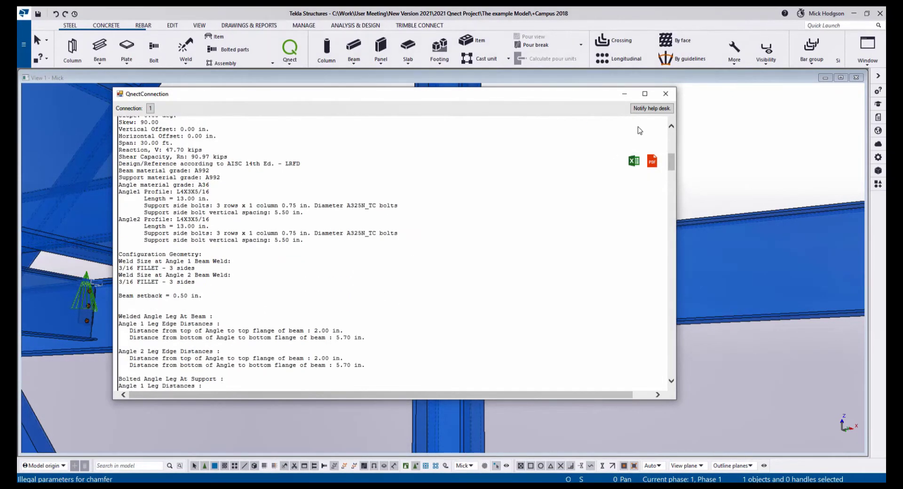
click(665, 94)
Change the profile of the beam framing into the column to W10X49 and that of the short filler beam to W14X48.
click(620, 261)
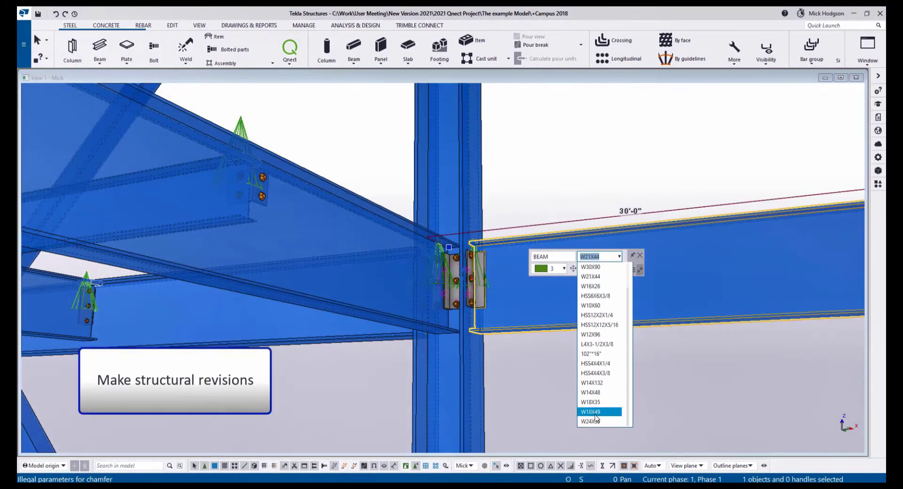
click(597, 415)
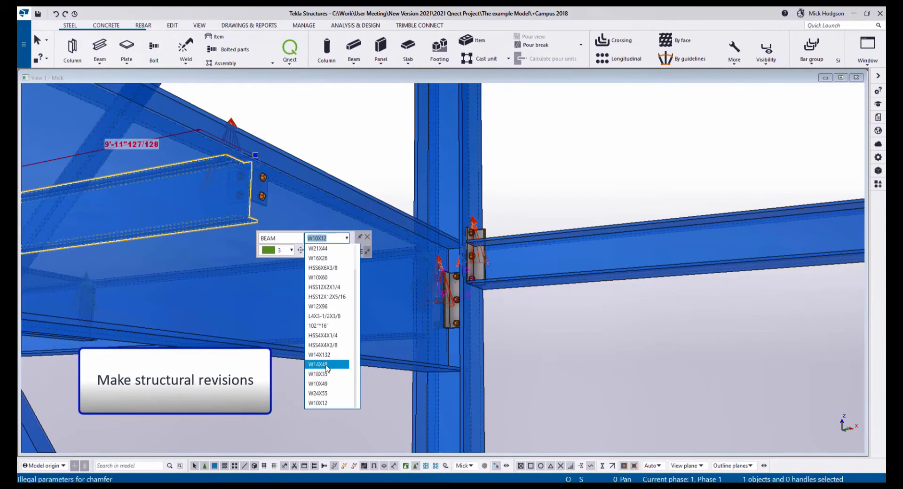
click(327, 365)
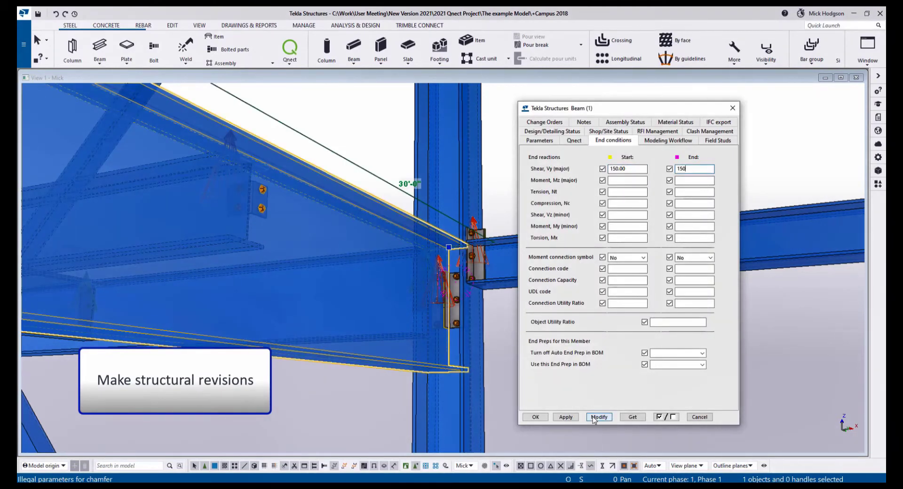
Set the supporting girder's major shear end reactions to 150 at both start and end.
click(599, 417)
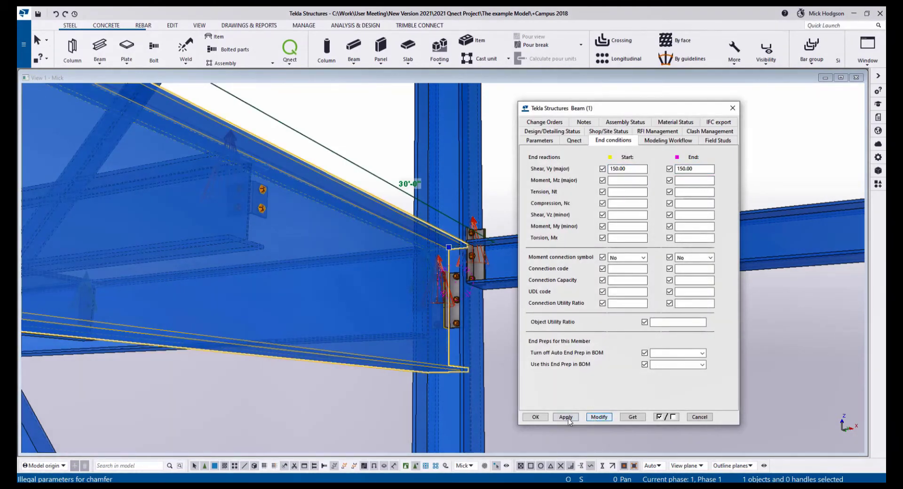
click(536, 417)
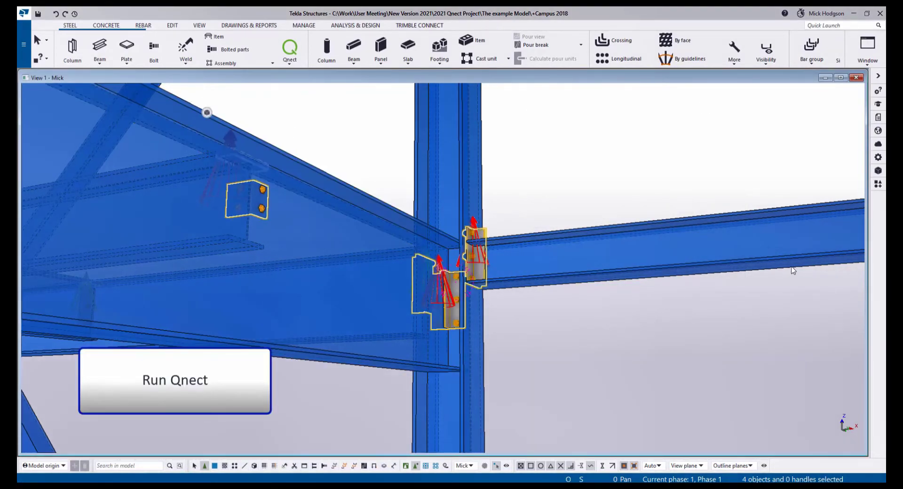
Run Qnect Export for Tekla's Demo trial job as session M-101-REV-001, sending only the revised Qnect components.
click(290, 49)
click(306, 76)
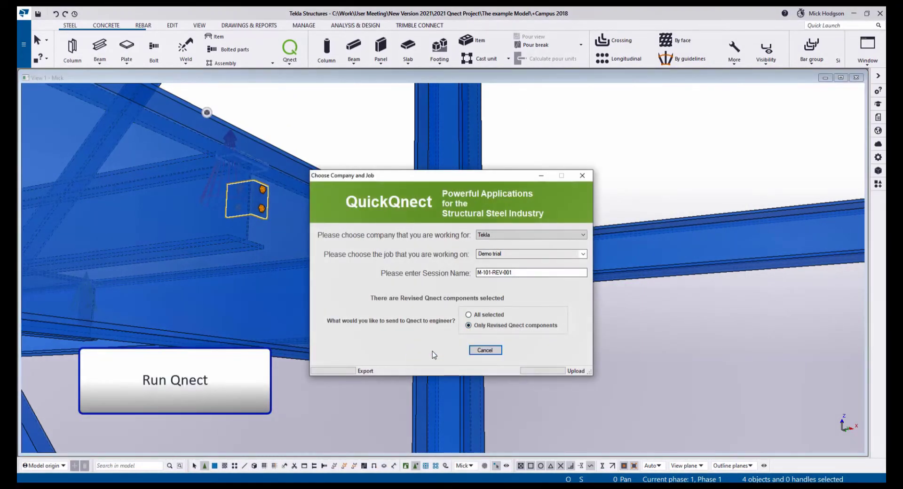
click(517, 281)
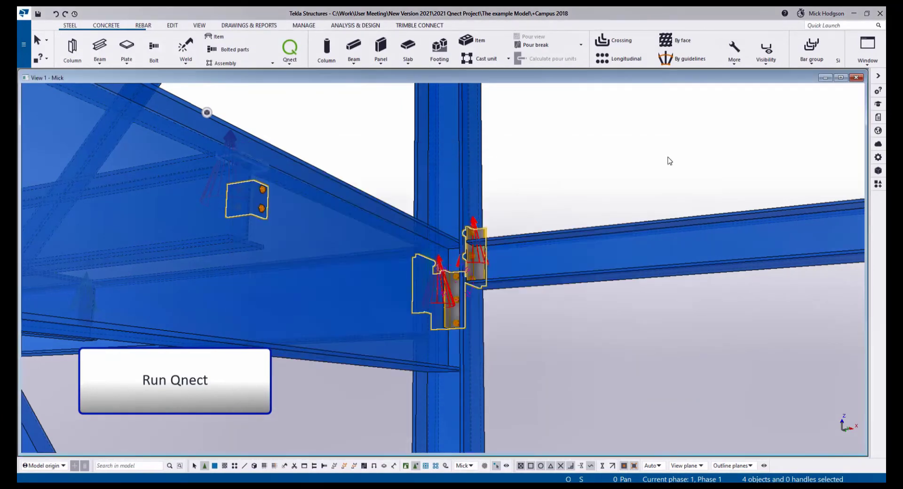
Run Qnect Import for the Demo trial job's session M-101-REV-001 and dismiss the import notification.
click(290, 50)
click(305, 96)
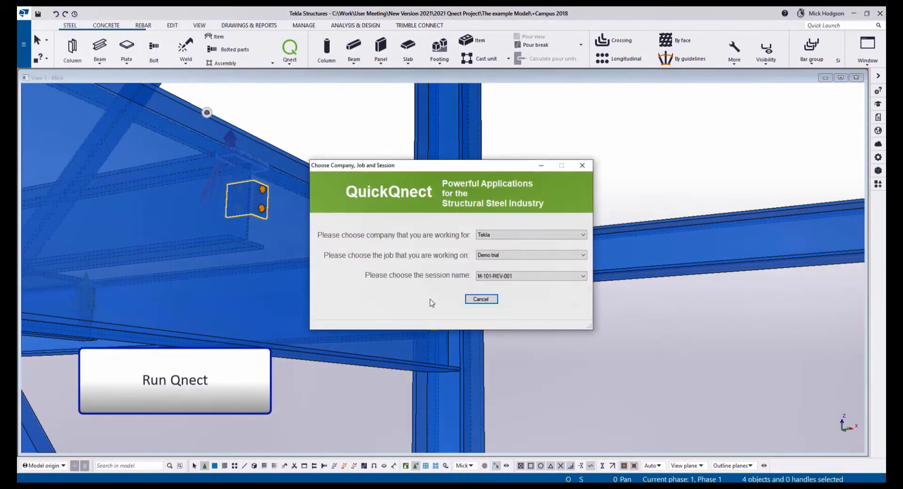
click(480, 299)
click(472, 276)
click(560, 322)
Open the revised double angle connection's Qnect report at the column and review its full design calculations.
drag(546, 290, 474, 240)
double_click(475, 237)
scroll(476, 234, down, 3)
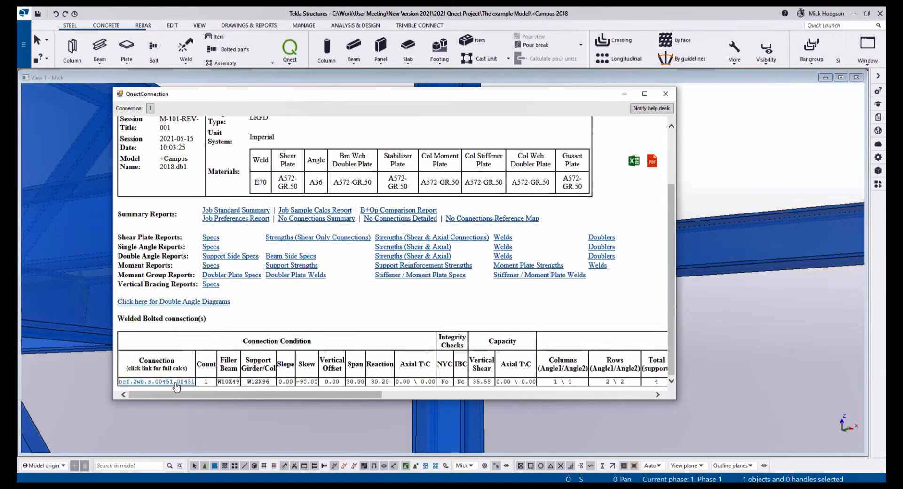
click(175, 382)
scroll(366, 225, down, 5)
scroll(367, 225, down, 5)
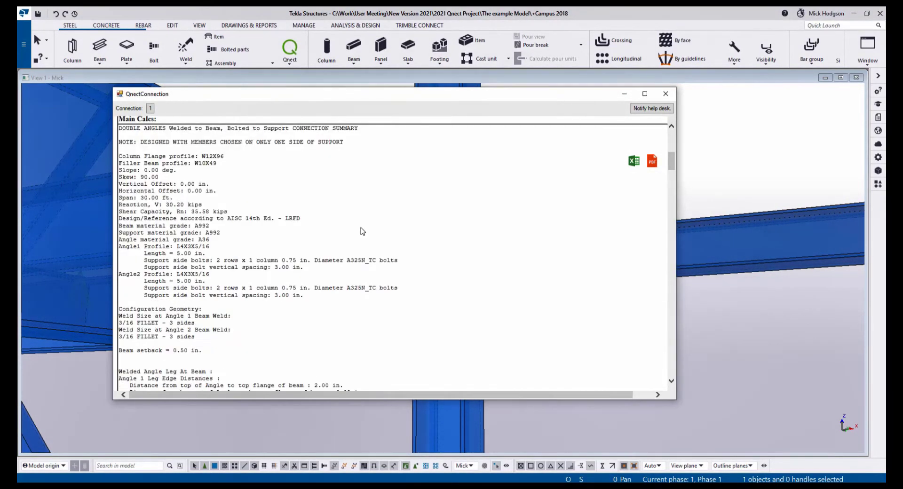
scroll(360, 228, up, 10)
Review the revised single angle connection's specs across the report table, and inspect the redesigned connections at the column.
key(alt+Left)
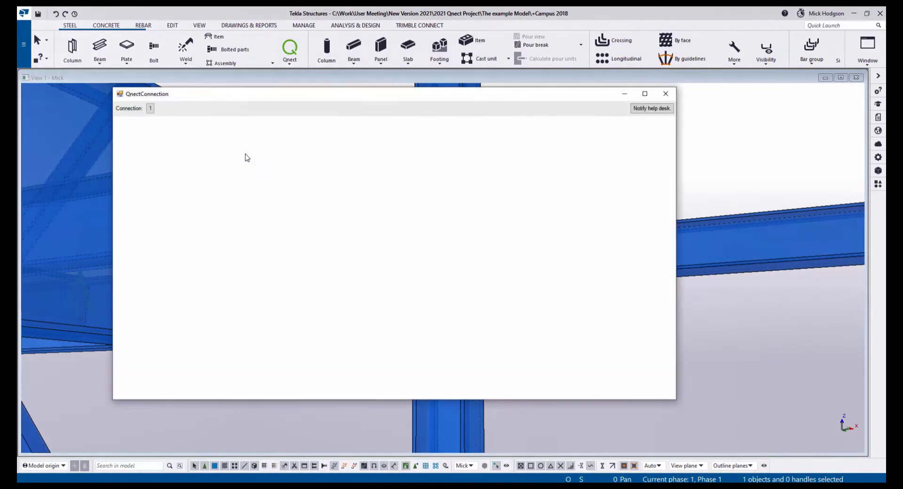
scroll(671, 283, down, 3)
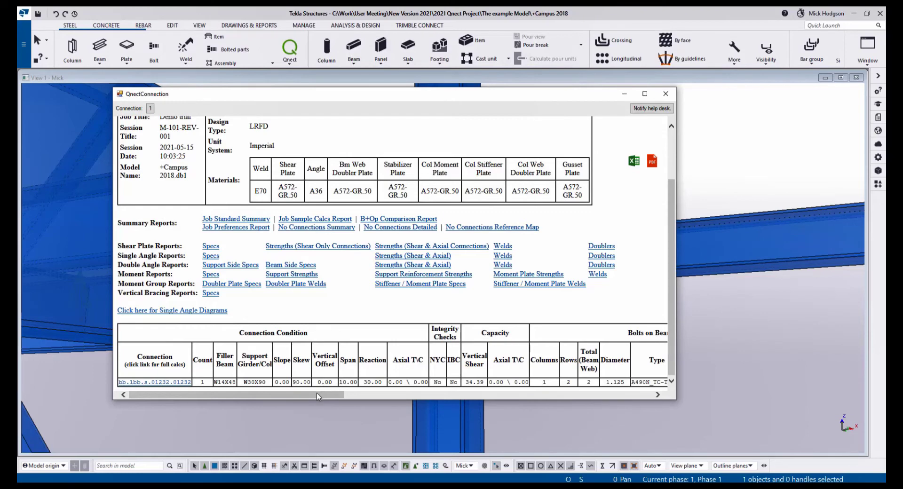
drag(317, 394, 418, 400)
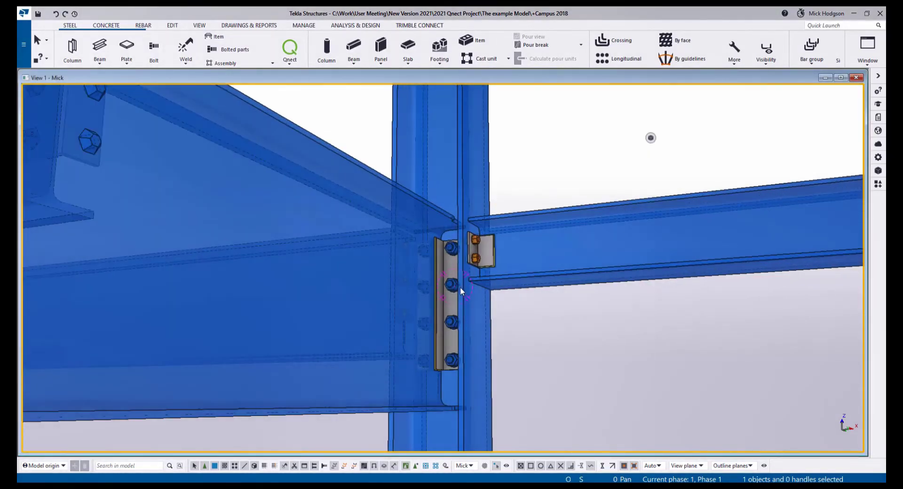
mouse_move(460, 286)
mouse_down()
mouse_move(561, 258)
mouse_move(351, 238)
mouse_move(222, 239)
mouse_move(444, 288)
mouse_move(463, 281)
mouse_up()
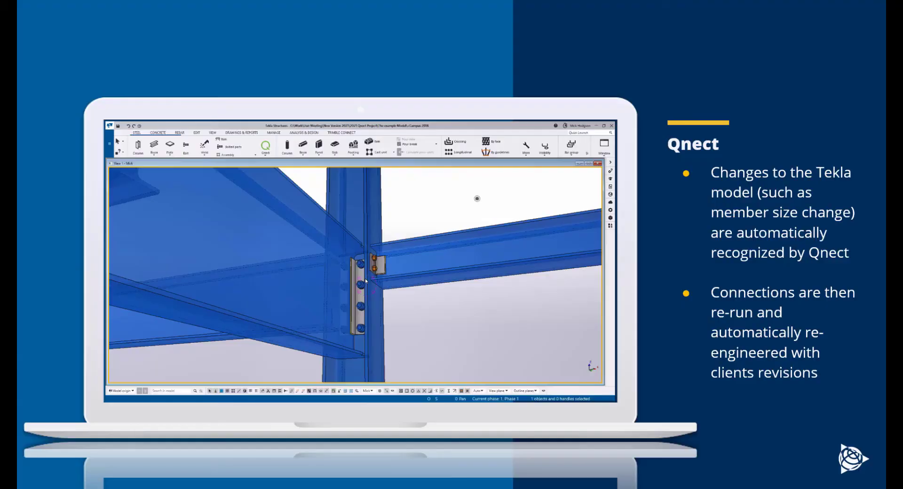